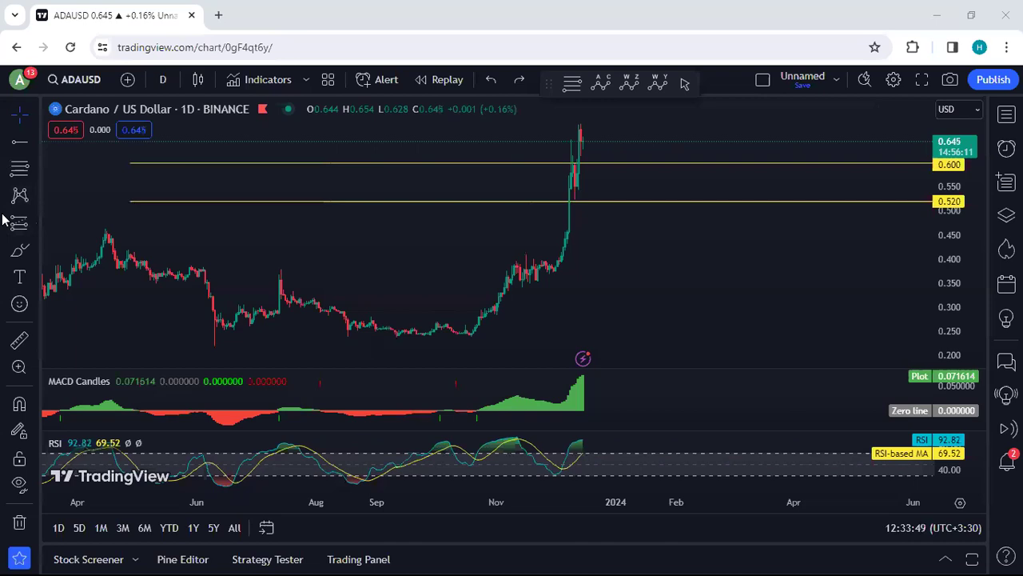
- Mark the November consolidation and the rise toward the 0.520 and 0.600 rays with freehand strokes on the daily chart
{"action": "mouse_move", "coordinate": [518, 261]}
{"action": "left_mouse_down"}
{"action": "mouse_move", "coordinate": [541, 278]}
{"action": "mouse_move", "coordinate": [591, 263]}
{"action": "mouse_move", "coordinate": [608, 205]}
{"action": "left_mouse_up"}
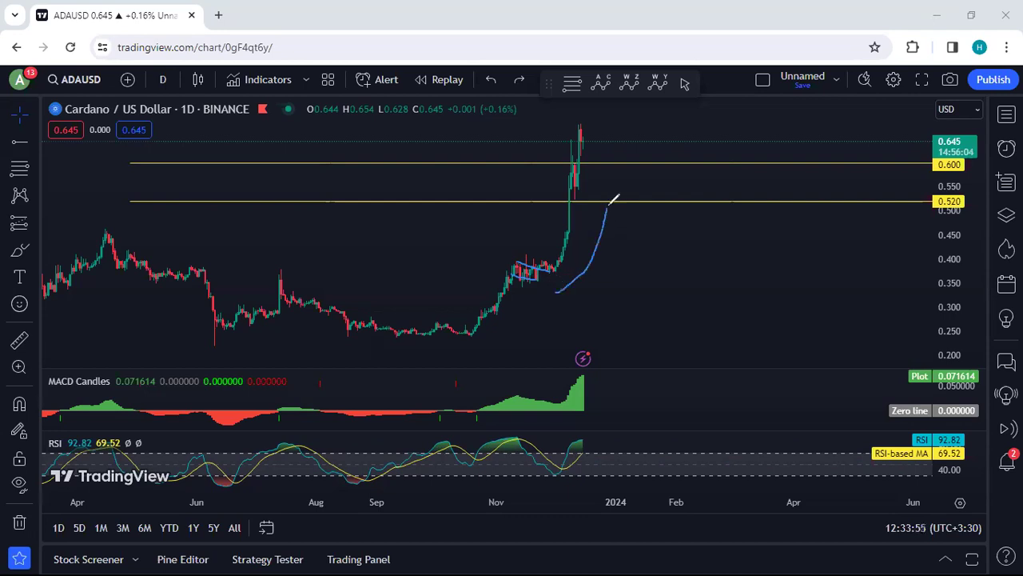
{"action": "left_click_drag", "start_coordinate": [620, 257], "coordinate": [650, 167]}
{"action": "mouse_move", "coordinate": [557, 202]}
{"action": "left_mouse_down"}
{"action": "mouse_move", "coordinate": [589, 195]}
{"action": "mouse_move", "coordinate": [587, 165]}
{"action": "mouse_move", "coordinate": [572, 159]}
{"action": "mouse_move", "coordinate": [559, 185]}
{"action": "mouse_move", "coordinate": [572, 197]}
{"action": "left_mouse_up"}
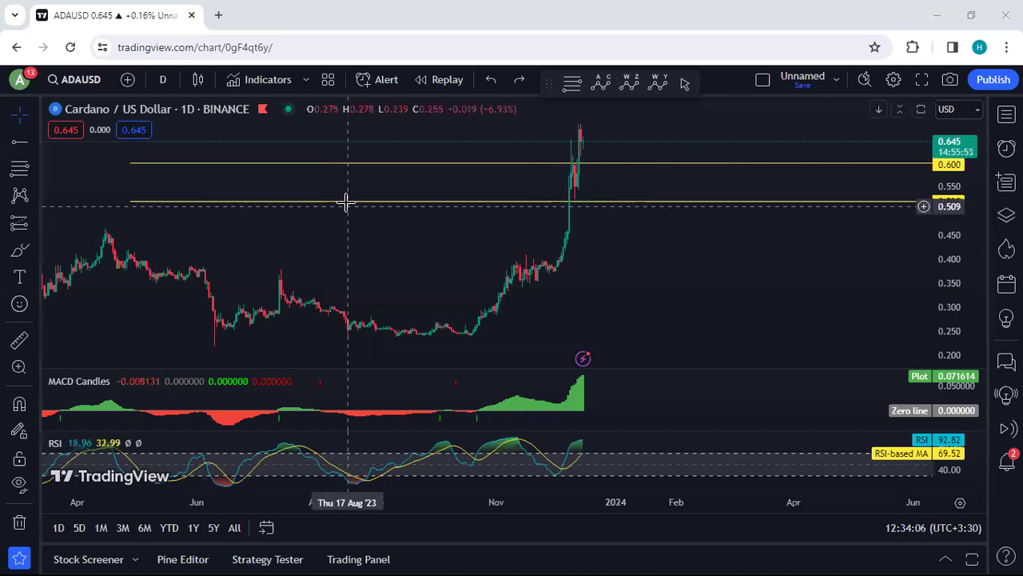
- Delete the yellow horizontal rays at 0.520 and 0.600 from the daily chart
{"action": "left_click", "coordinate": [346, 203]}
{"action": "left_click", "coordinate": [348, 207]}
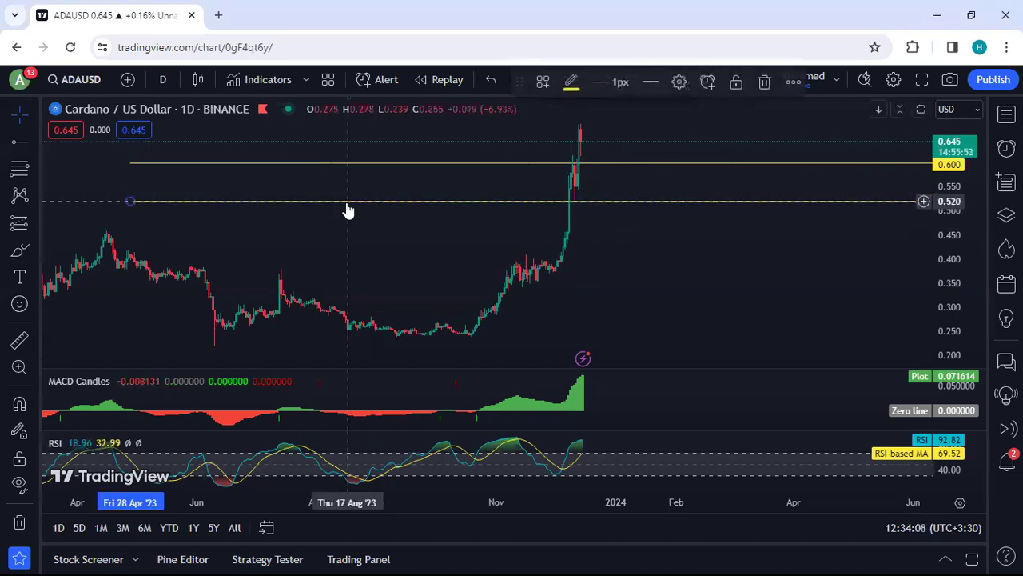
{"action": "key", "text": "Delete"}
{"action": "left_click", "coordinate": [331, 163]}
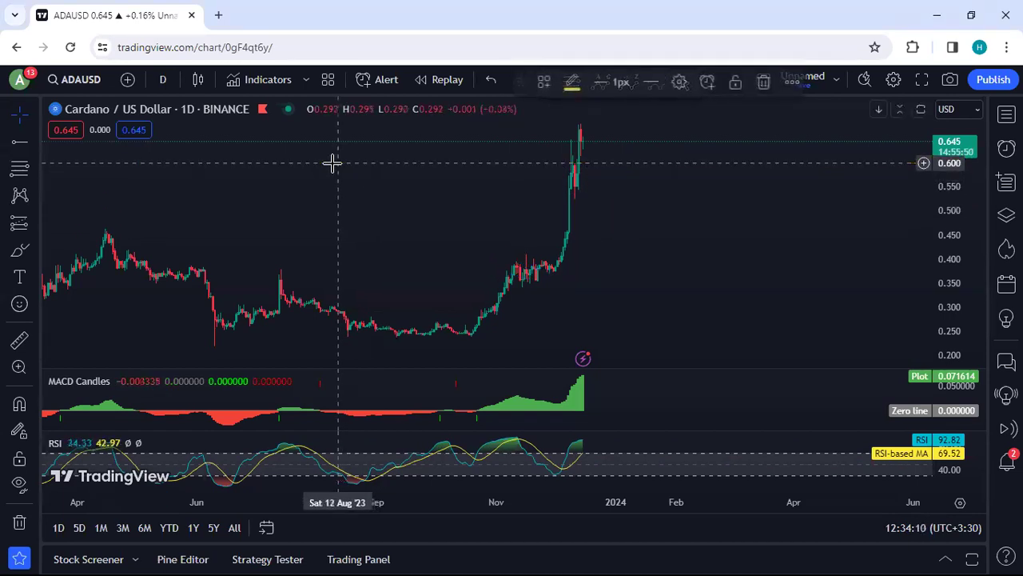
{"action": "key", "text": "Delete"}
- Switch the chart to the 1 month timeframe and mark the 0.920 target and the 2022–2023 base freehand
{"action": "left_click", "coordinate": [163, 80]}
{"action": "scroll", "coordinate": [191, 480], "scroll_direction": "down", "scroll_amount": 1}
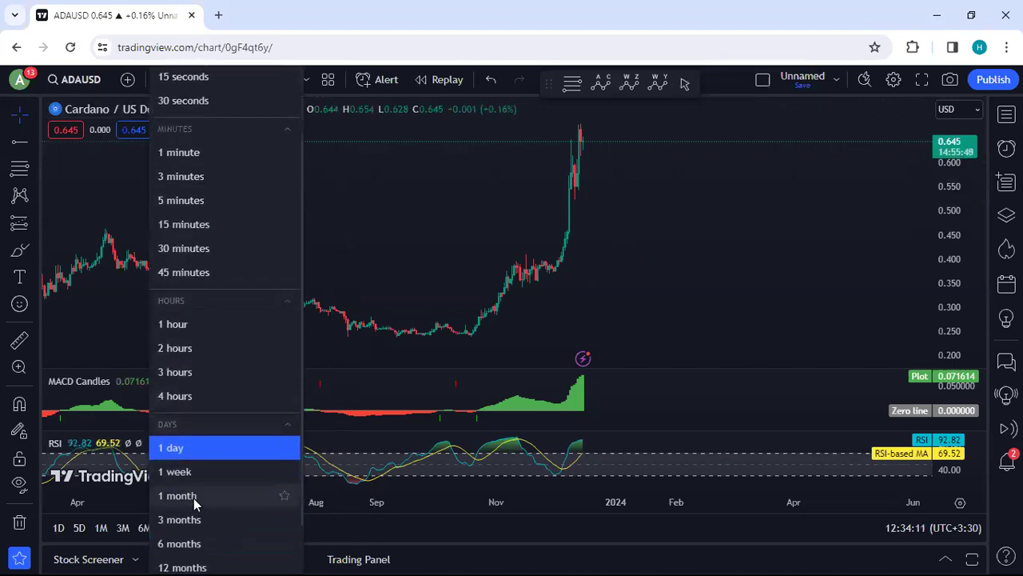
{"action": "left_click", "coordinate": [194, 503]}
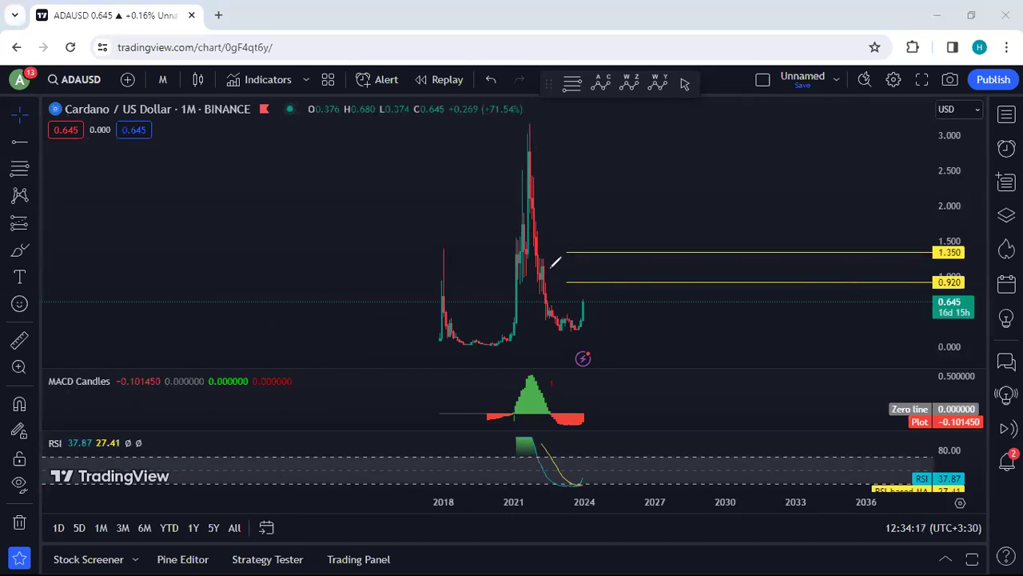
{"action": "left_click_drag", "start_coordinate": [542, 259], "coordinate": [568, 284]}
{"action": "mouse_move", "coordinate": [577, 328]}
{"action": "left_mouse_down"}
{"action": "mouse_move", "coordinate": [561, 316]}
{"action": "mouse_move", "coordinate": [583, 317]}
{"action": "mouse_move", "coordinate": [585, 333]}
{"action": "mouse_move", "coordinate": [558, 332]}
{"action": "mouse_move", "coordinate": [556, 318]}
{"action": "mouse_move", "coordinate": [572, 317]}
{"action": "left_mouse_up"}
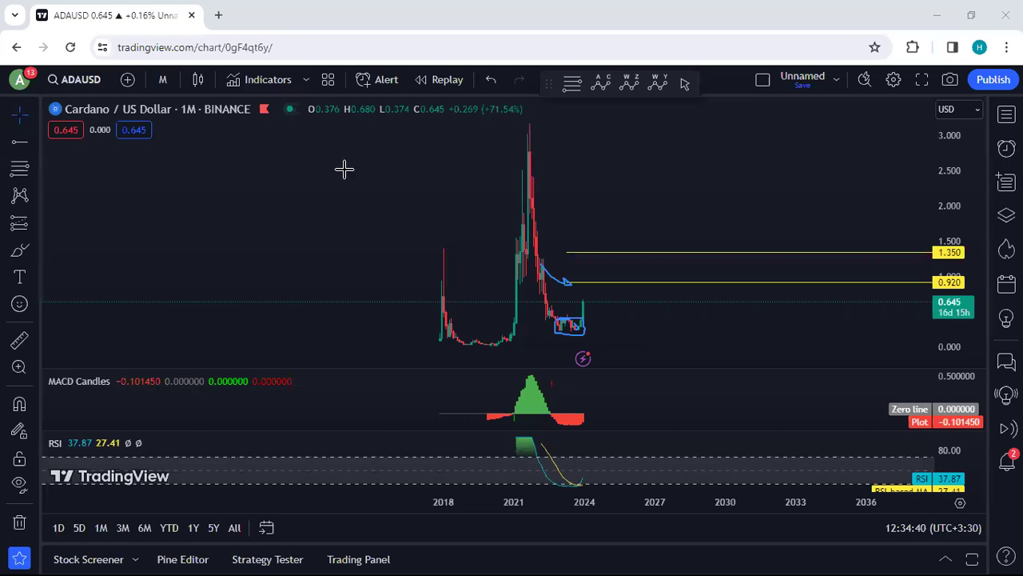
- Switch the chart to the 1 week timeframe and stretch the price scale to frame recent price and the 0.920 and 1.350 rays
{"action": "left_click", "coordinate": [163, 79]}
{"action": "scroll", "coordinate": [202, 400], "scroll_direction": "down", "scroll_amount": 1}
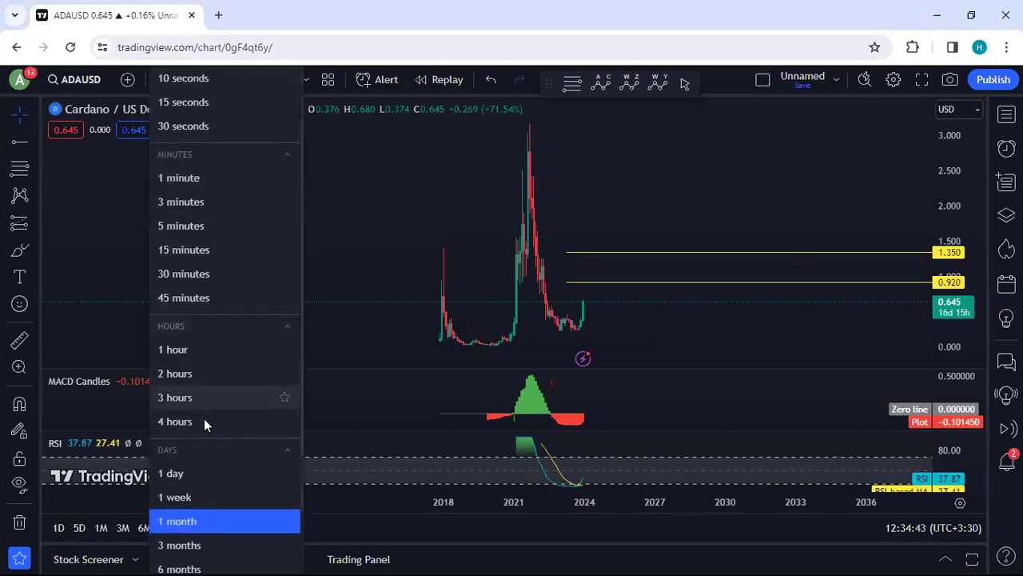
{"action": "left_click", "coordinate": [199, 493]}
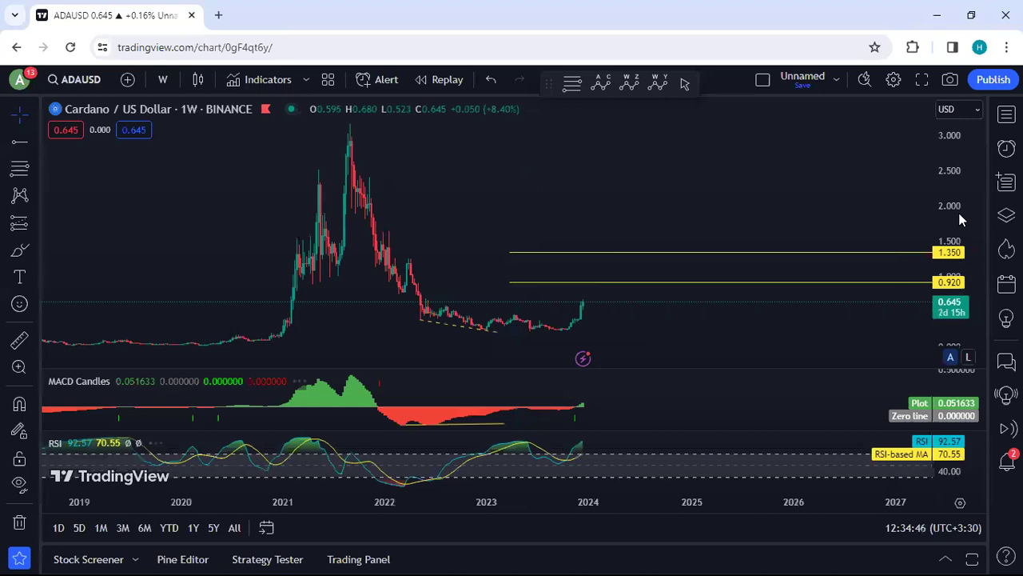
{"action": "left_click_drag", "start_coordinate": [958, 213], "coordinate": [958, 202]}
{"action": "left_click_drag", "start_coordinate": [665, 187], "coordinate": [658, 174]}
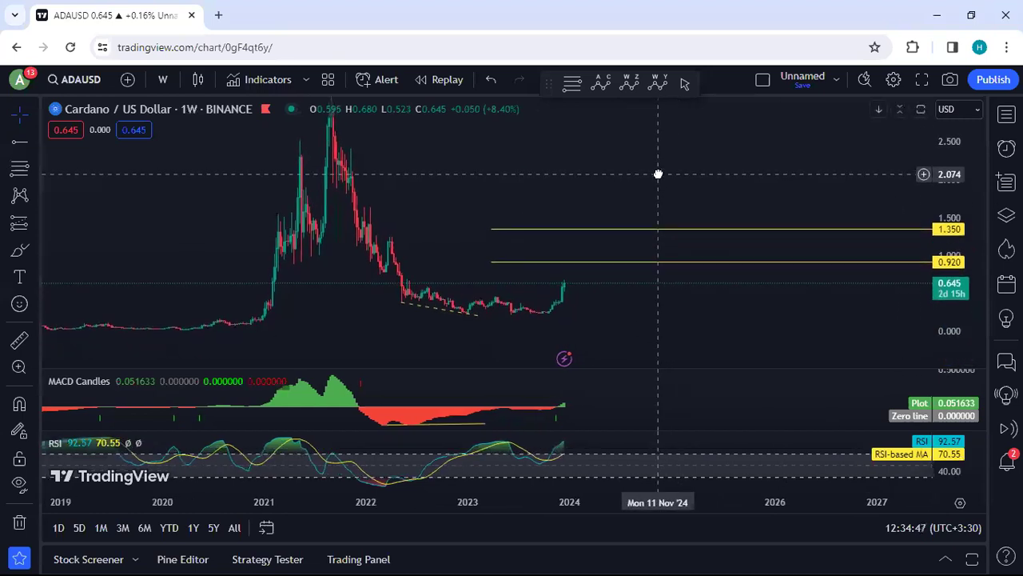
{"action": "left_click_drag", "start_coordinate": [937, 297], "coordinate": [934, 254]}
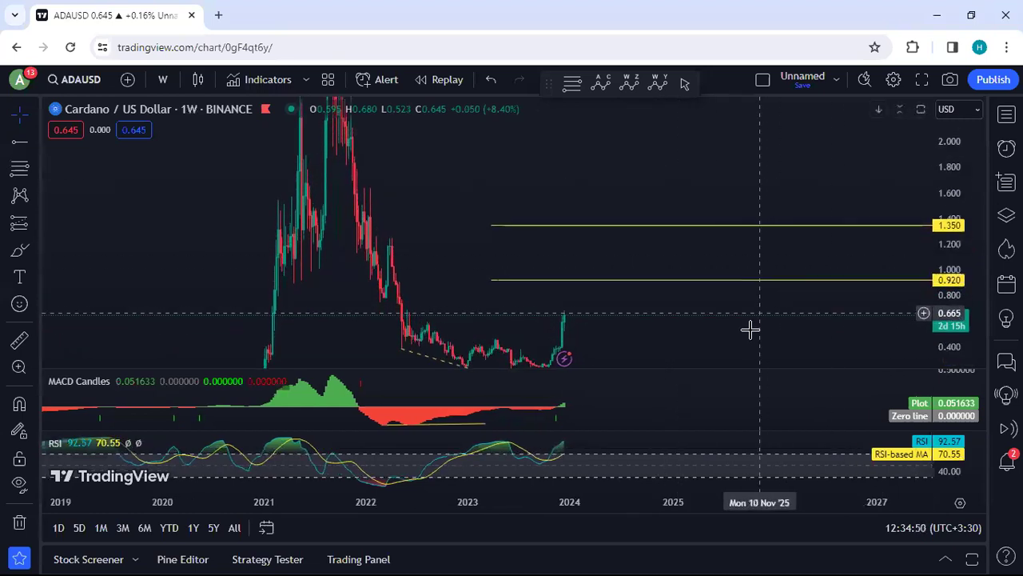
{"action": "left_click_drag", "start_coordinate": [749, 338], "coordinate": [738, 261]}
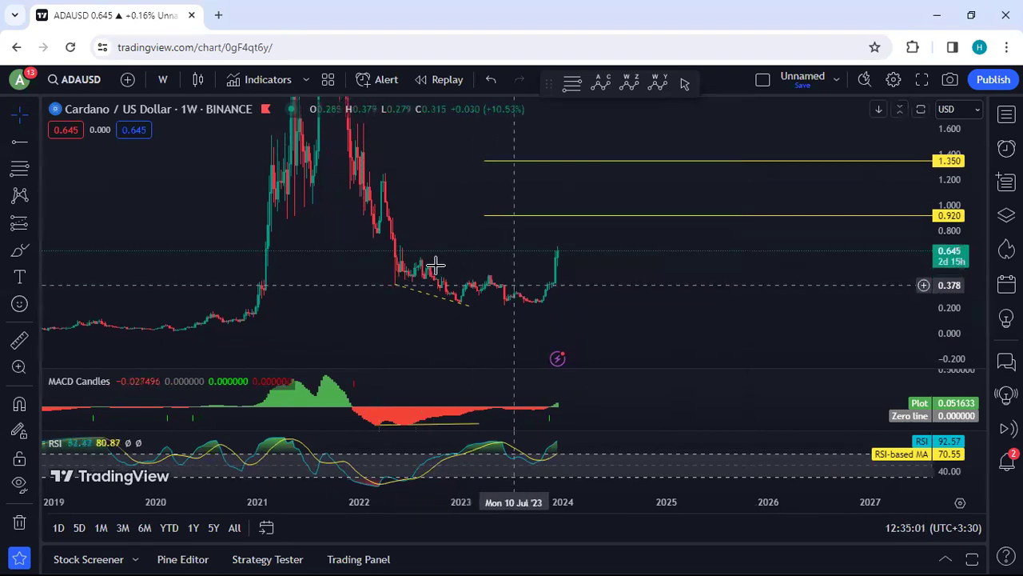
{"action": "left_click_drag", "start_coordinate": [636, 316], "coordinate": [637, 325]}
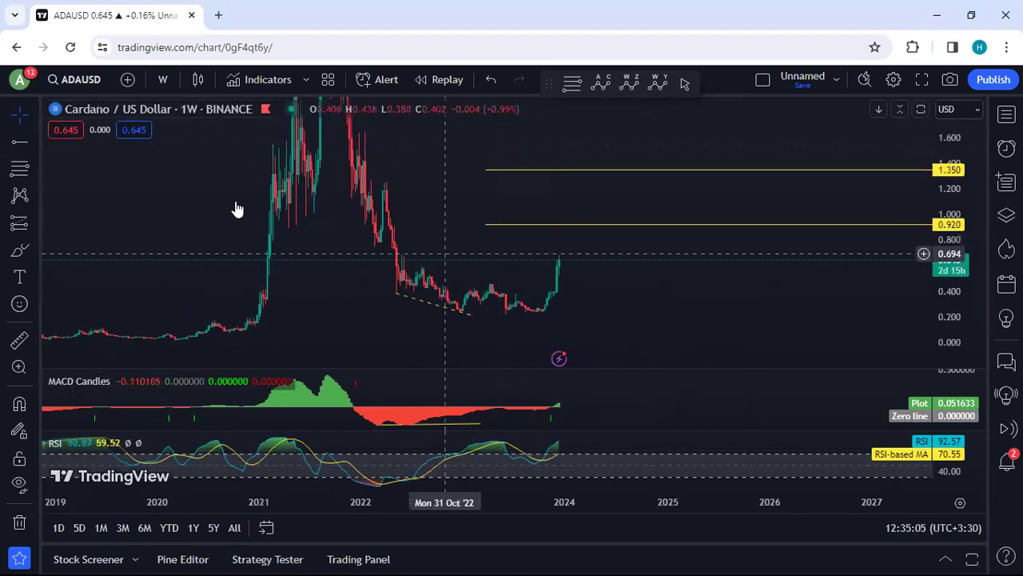
- Switch the chart to the 1 day timeframe and mark the 0.750 ray with a short freehand stroke
{"action": "left_click", "coordinate": [164, 82]}
{"action": "scroll", "coordinate": [199, 503], "scroll_direction": "down", "scroll_amount": 1}
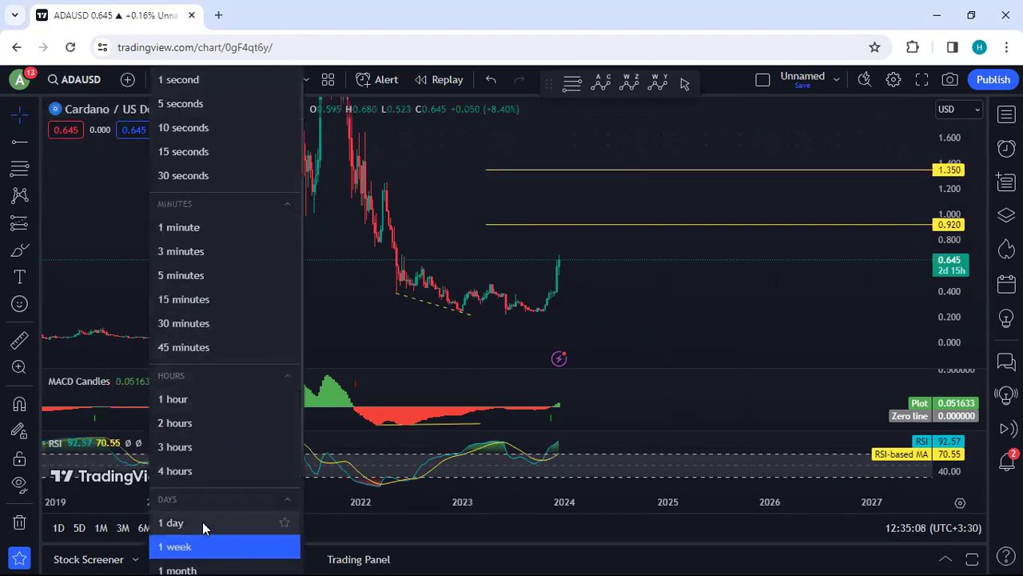
{"action": "left_click", "coordinate": [202, 521]}
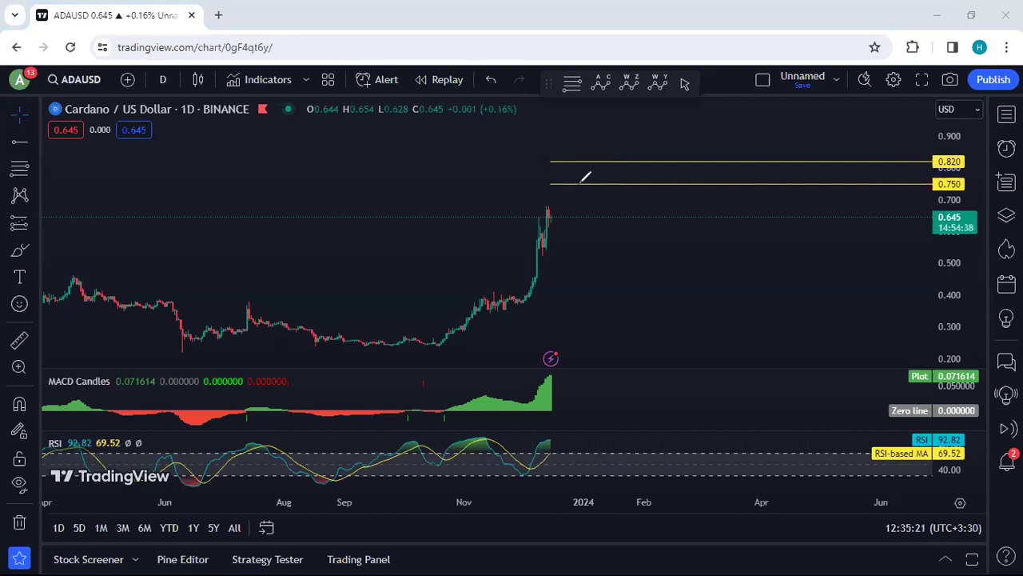
{"action": "mouse_move", "coordinate": [582, 173]}
{"action": "left_mouse_down"}
{"action": "mouse_move", "coordinate": [593, 155]}
{"action": "mouse_move", "coordinate": [585, 174]}
{"action": "mouse_move", "coordinate": [600, 163]}
{"action": "mouse_move", "coordinate": [582, 183]}
{"action": "left_mouse_up"}
- Stretch the daily price scale and mark the November consolidation and the pullback from the December high freehand
{"action": "left_click_drag", "start_coordinate": [964, 285], "coordinate": [953, 250]}
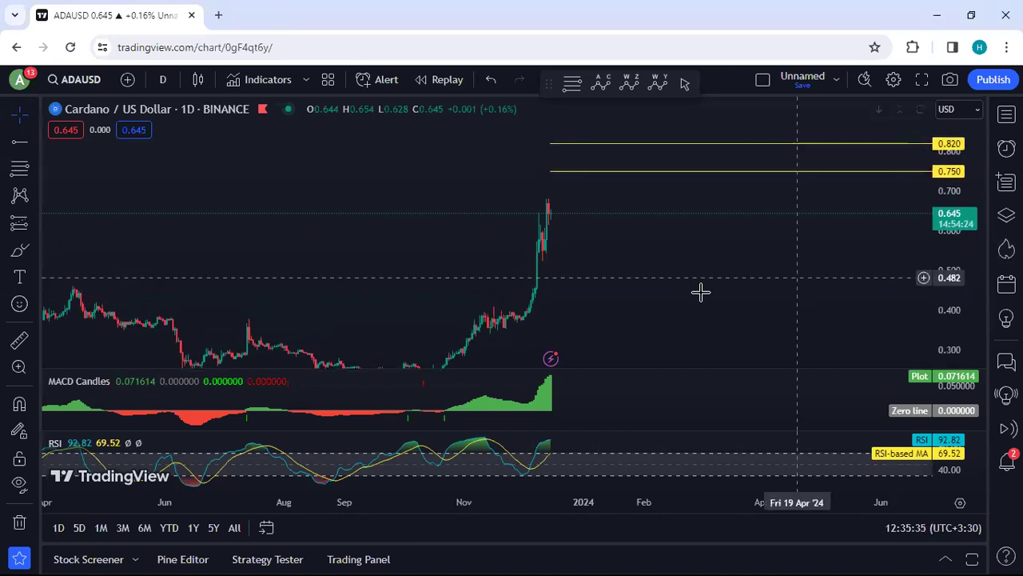
{"action": "left_click_drag", "start_coordinate": [676, 286], "coordinate": [673, 249]}
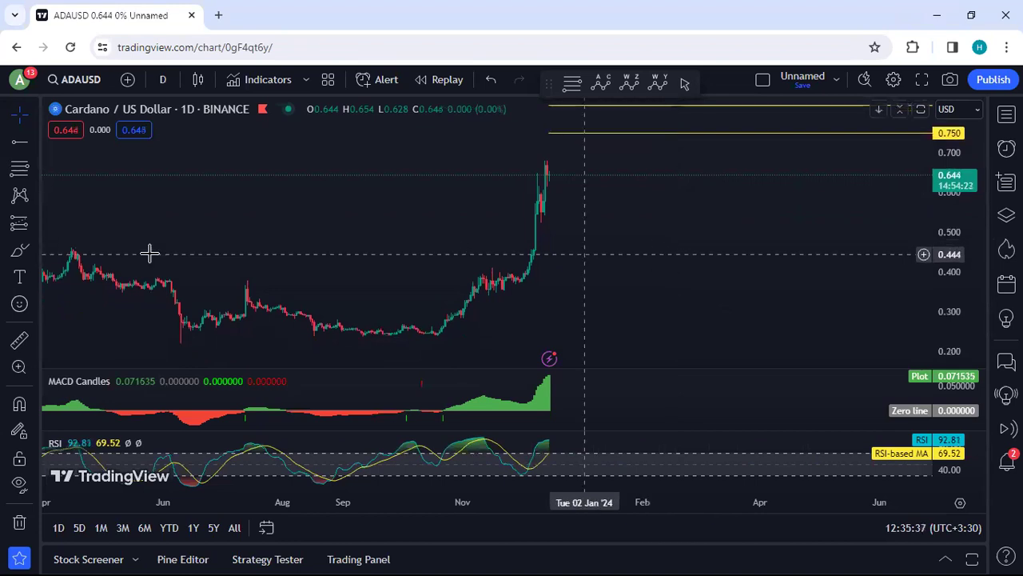
{"action": "left_click", "coordinate": [150, 254]}
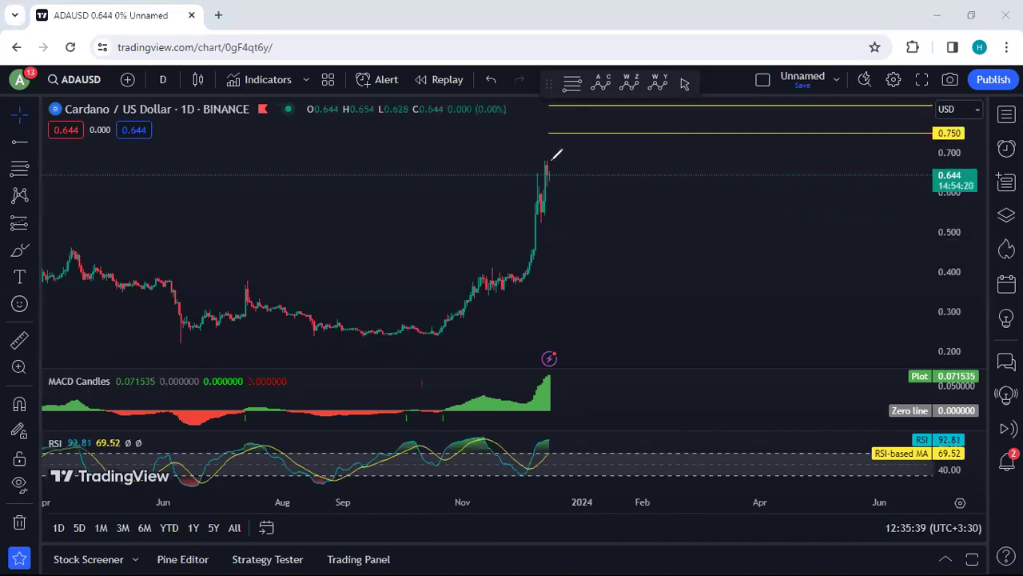
{"action": "mouse_move", "coordinate": [548, 162]}
{"action": "left_mouse_down"}
{"action": "mouse_move", "coordinate": [569, 178]}
{"action": "mouse_move", "coordinate": [564, 188]}
{"action": "left_mouse_up"}
{"action": "left_click_drag", "start_coordinate": [511, 280], "coordinate": [525, 283]}
{"action": "left_click_drag", "start_coordinate": [549, 163], "coordinate": [578, 193]}
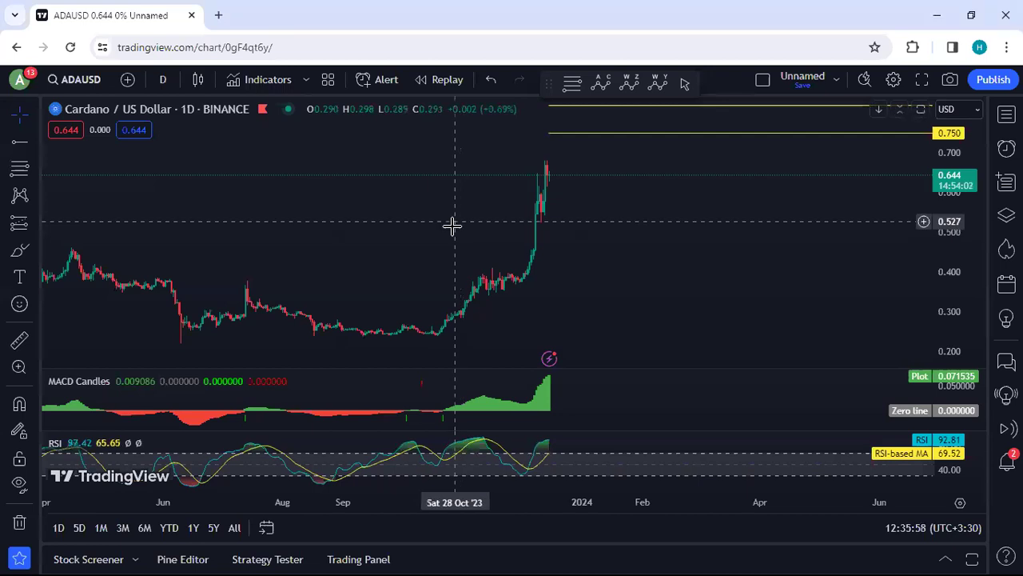
- Switch the chart to the 4 hours timeframe, sketch lines over the December highs, under the lows and along the pullback, and clear them
{"action": "left_click_drag", "start_coordinate": [452, 226], "coordinate": [442, 257]}
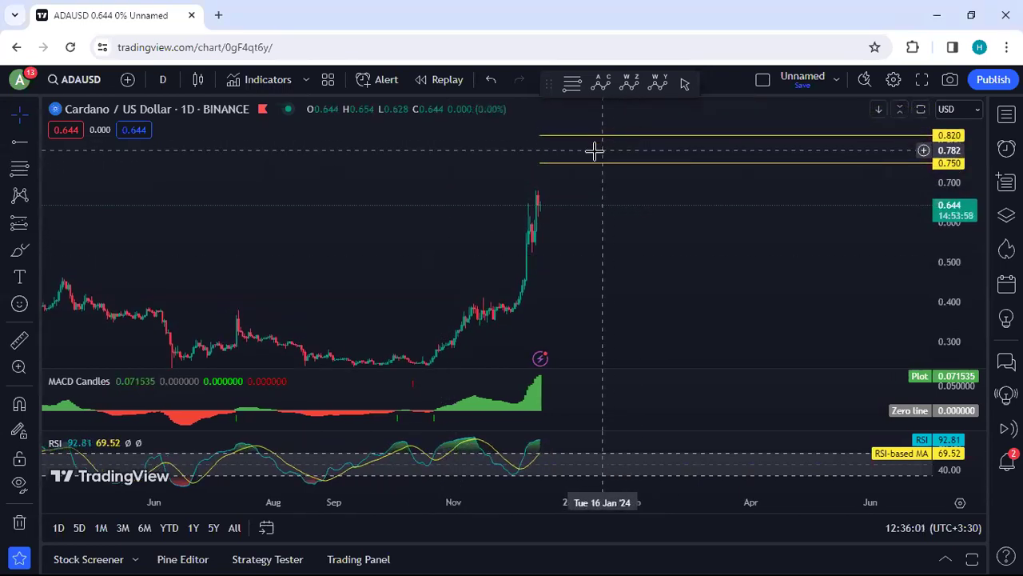
{"action": "left_click", "coordinate": [165, 79]}
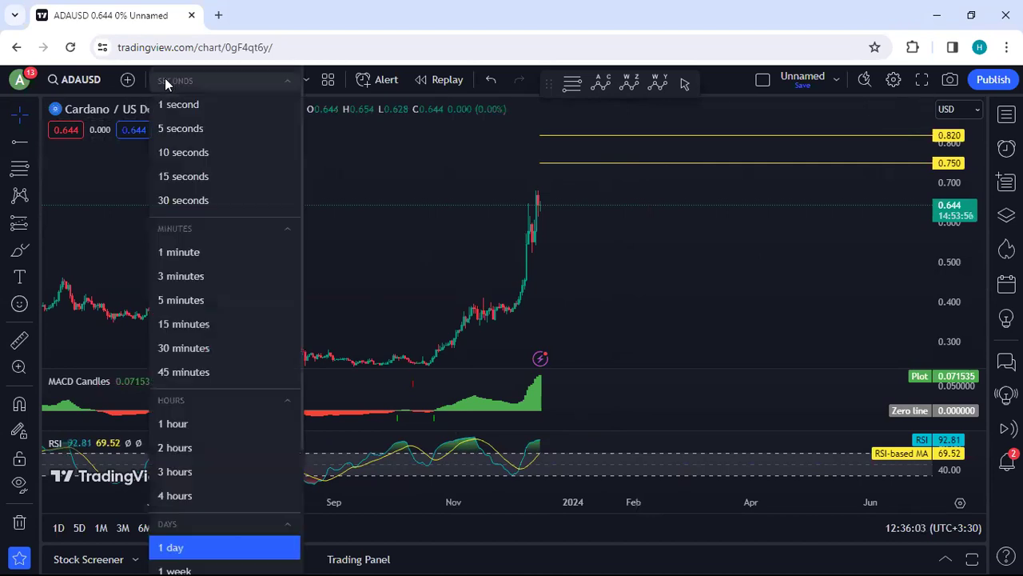
{"action": "left_click", "coordinate": [233, 494]}
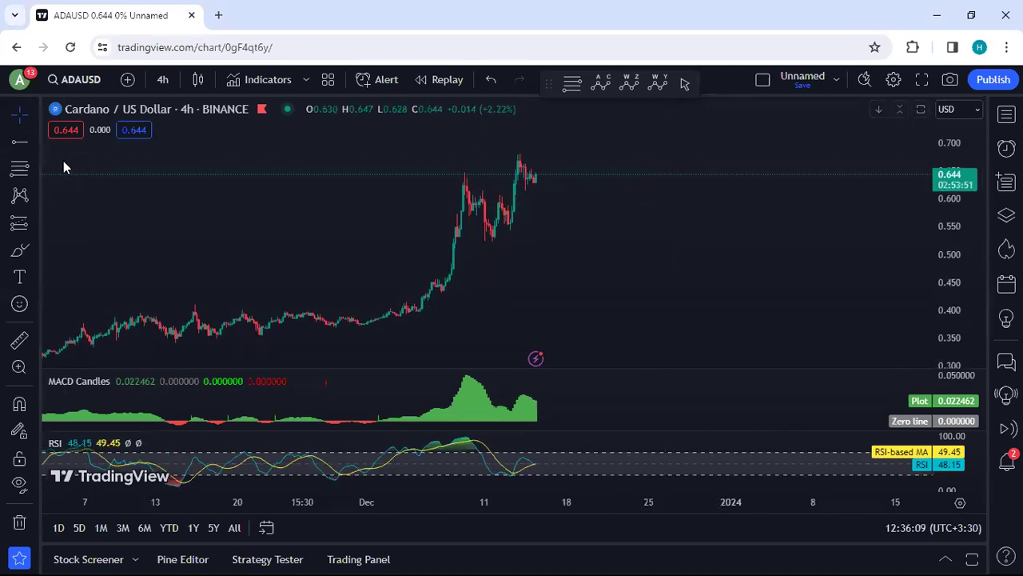
{"action": "left_click_drag", "start_coordinate": [525, 163], "coordinate": [557, 191]}
{"action": "left_click_drag", "start_coordinate": [461, 175], "coordinate": [511, 159]}
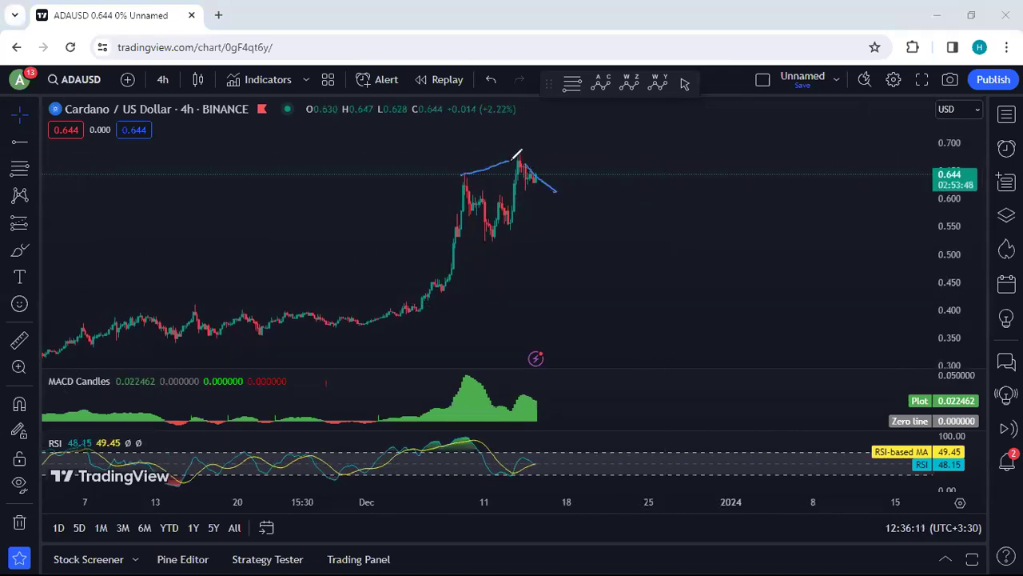
{"action": "left_click_drag", "start_coordinate": [497, 238], "coordinate": [557, 195]}
{"action": "left_click_drag", "start_coordinate": [518, 159], "coordinate": [547, 183]}
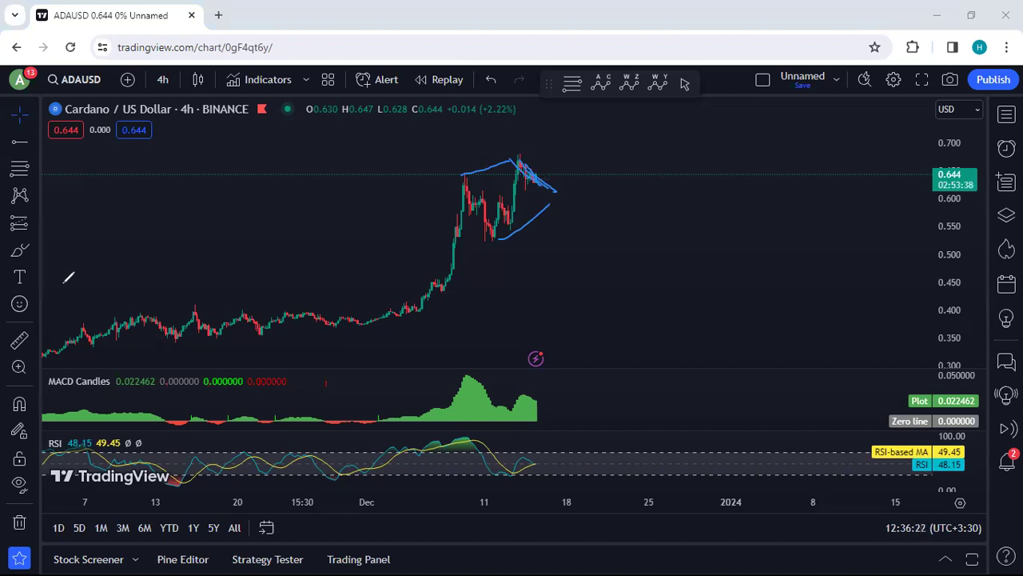
{"action": "key", "text": "e"}
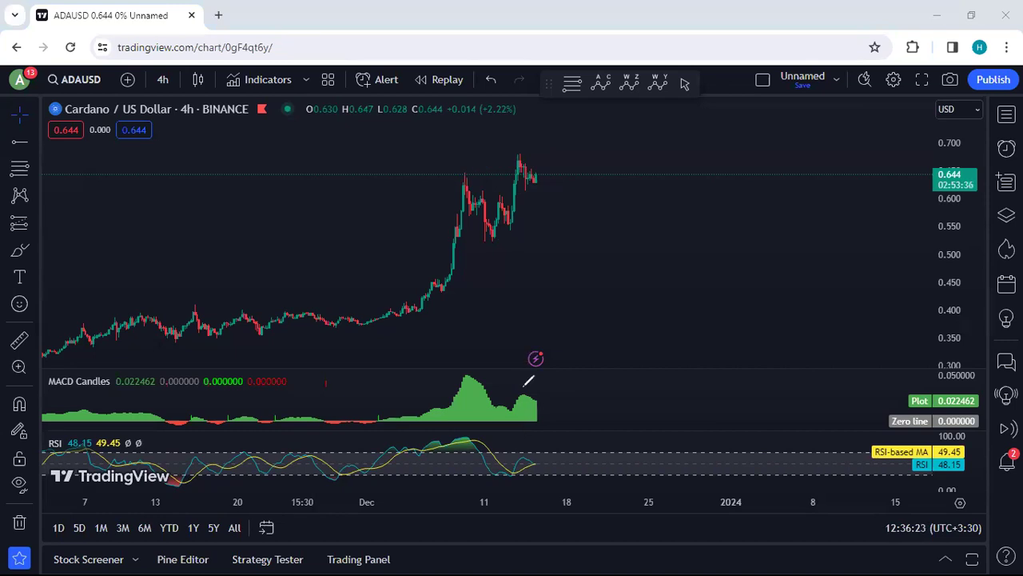
- Mark the two December peaks on MACD, RSI and price, sketch the pullback and a projected rise freehand, and clear the strokes
{"action": "left_click_drag", "start_coordinate": [522, 388], "coordinate": [523, 404]}
{"action": "left_click_drag", "start_coordinate": [466, 371], "coordinate": [469, 385]}
{"action": "mouse_move", "coordinate": [467, 430]}
{"action": "left_mouse_down"}
{"action": "mouse_move", "coordinate": [478, 451]}
{"action": "mouse_move", "coordinate": [526, 468]}
{"action": "left_mouse_up"}
{"action": "left_click_drag", "start_coordinate": [521, 151], "coordinate": [513, 156]}
{"action": "left_click_drag", "start_coordinate": [457, 175], "coordinate": [469, 174]}
{"action": "left_click_drag", "start_coordinate": [515, 162], "coordinate": [536, 177]}
{"action": "left_click_drag", "start_coordinate": [493, 237], "coordinate": [519, 156]}
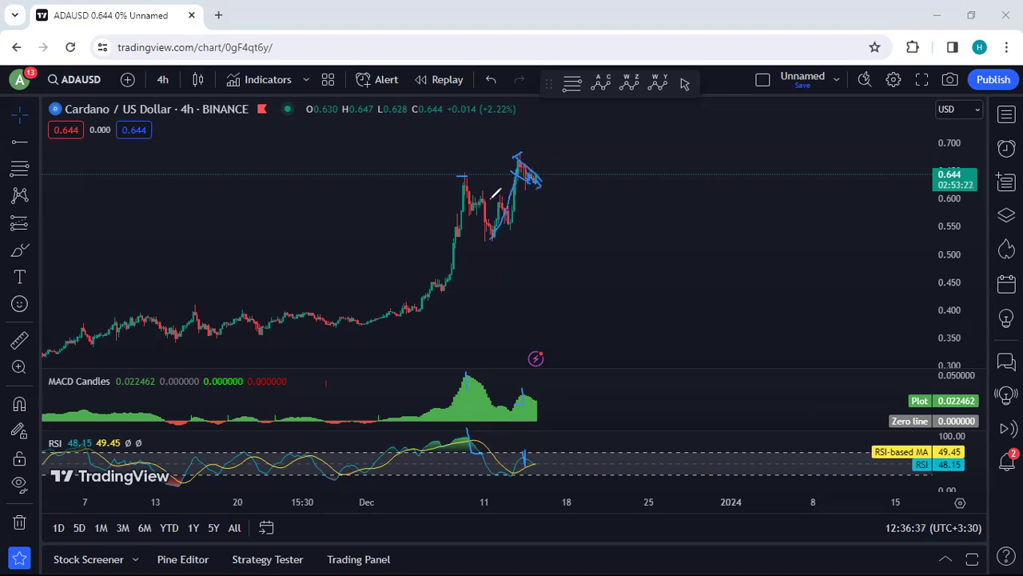
{"action": "left_click_drag", "start_coordinate": [545, 197], "coordinate": [570, 134]}
{"action": "key", "text": "ctrl+alt+h"}
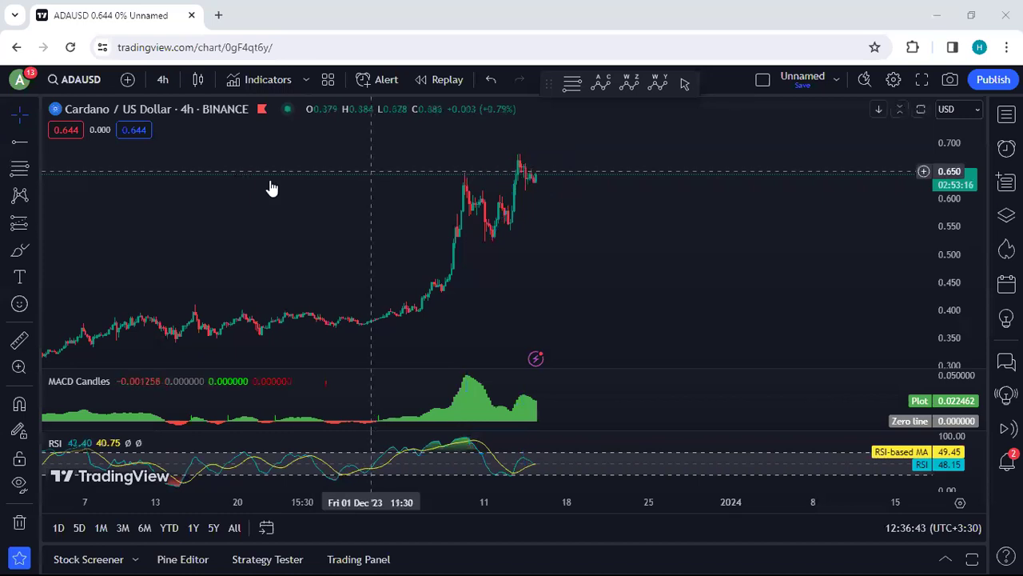
- Switch the chart to the 1 hour timeframe and stretch the price scale around the December price swings
{"action": "left_click", "coordinate": [160, 81]}
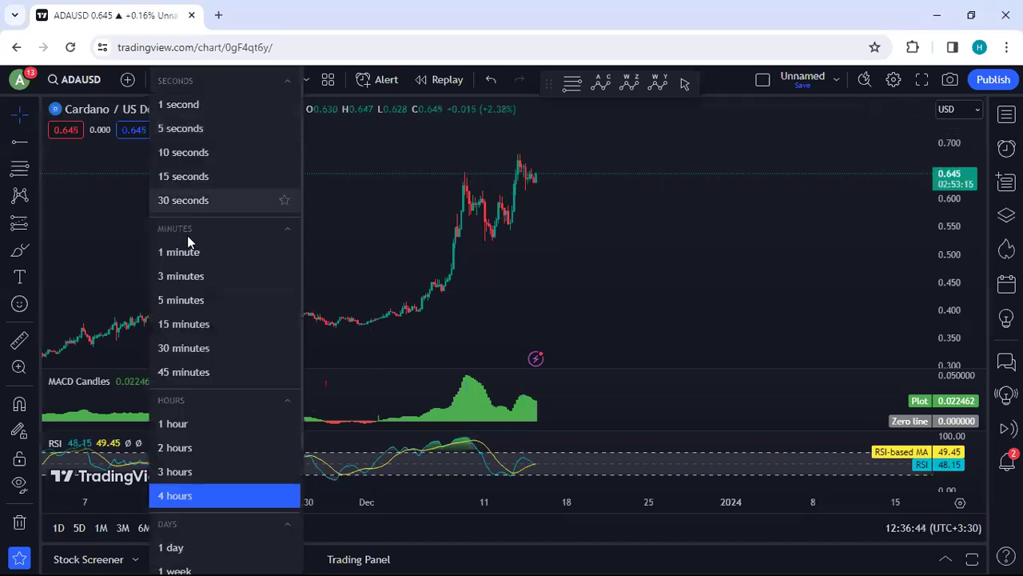
{"action": "left_click", "coordinate": [210, 422]}
{"action": "left_click_drag", "start_coordinate": [953, 263], "coordinate": [954, 240]}
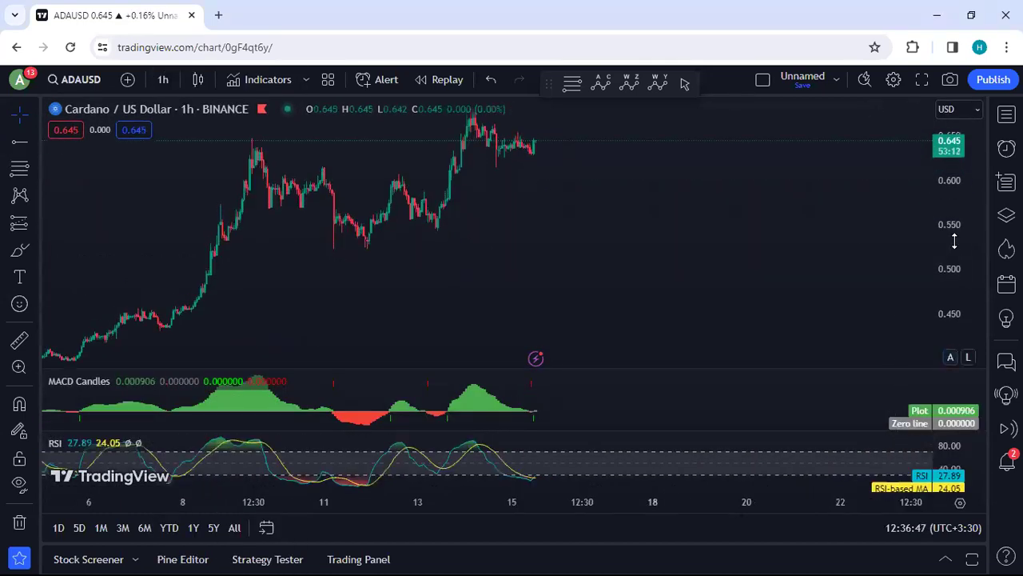
{"action": "left_click_drag", "start_coordinate": [749, 242], "coordinate": [751, 314]}
{"action": "left_click_drag", "start_coordinate": [944, 299], "coordinate": [936, 258]}
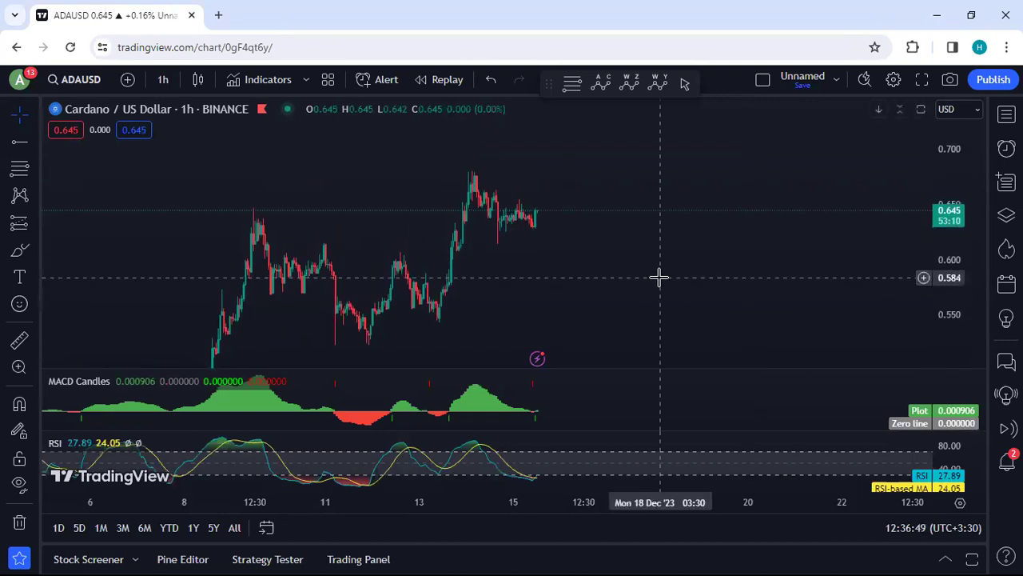
{"action": "left_click_drag", "start_coordinate": [653, 263], "coordinate": [645, 242]}
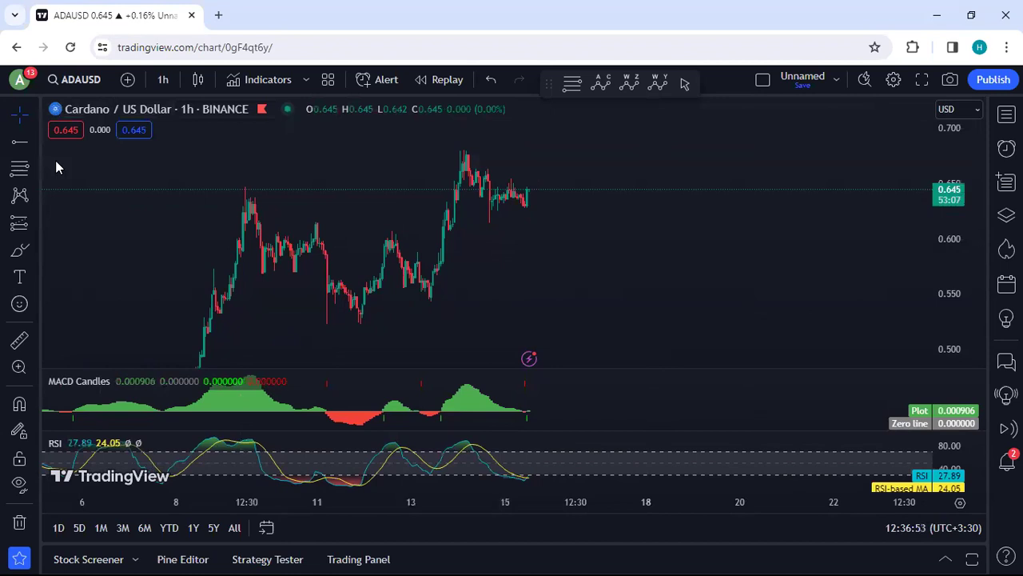
- Sketch the sideways range, a projected drop to about 0.600, and lines joining the December highs and lows with an upward arrow
{"action": "left_click_drag", "start_coordinate": [503, 178], "coordinate": [543, 182]}
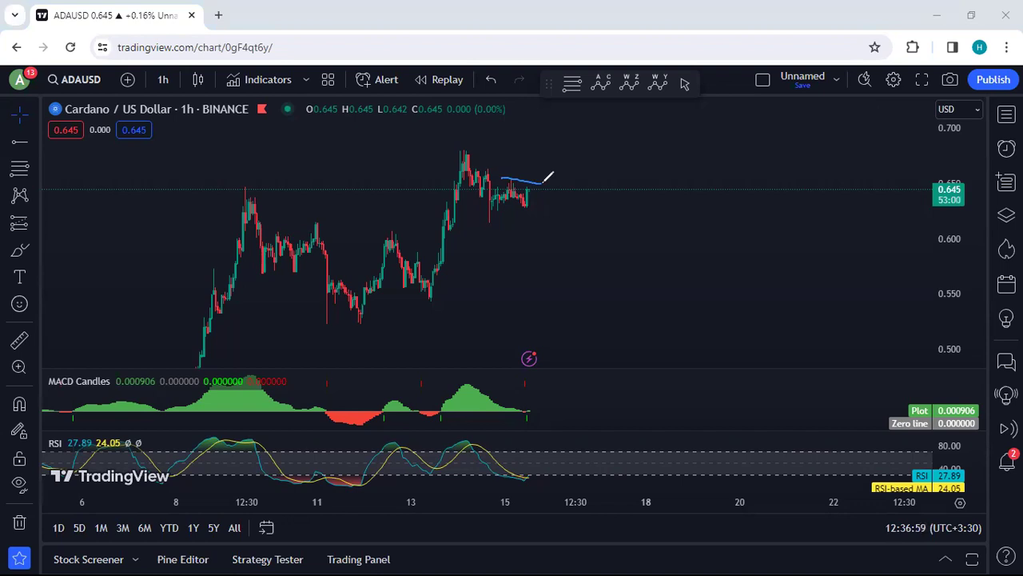
{"action": "mouse_move", "coordinate": [500, 204]}
{"action": "left_mouse_down"}
{"action": "mouse_move", "coordinate": [496, 192]}
{"action": "mouse_move", "coordinate": [524, 198]}
{"action": "mouse_move", "coordinate": [529, 177]}
{"action": "mouse_move", "coordinate": [559, 241]}
{"action": "left_mouse_up"}
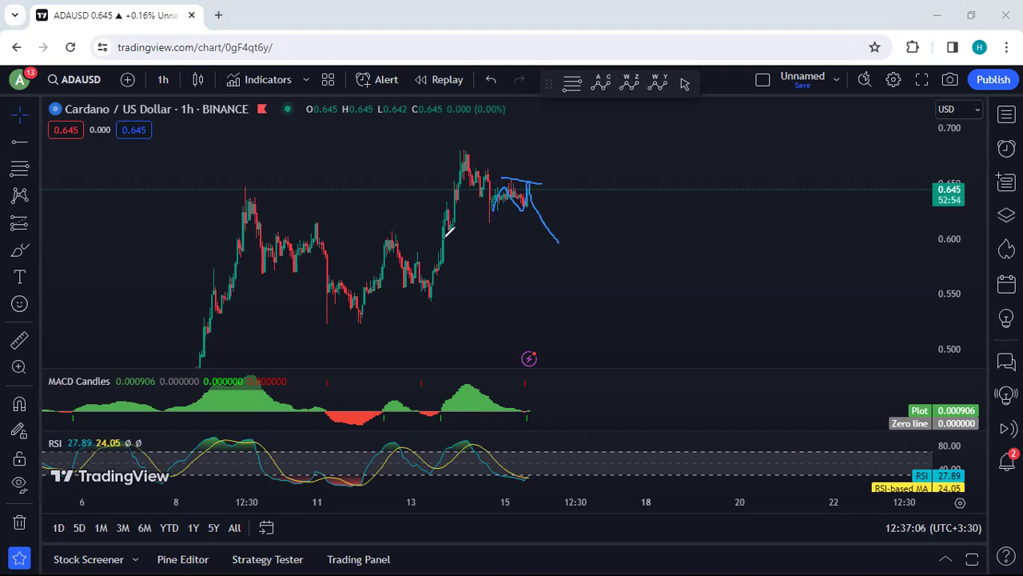
{"action": "left_click_drag", "start_coordinate": [241, 185], "coordinate": [472, 144]}
{"action": "mouse_move", "coordinate": [322, 328]}
{"action": "left_mouse_down"}
{"action": "mouse_move", "coordinate": [612, 231]}
{"action": "mouse_move", "coordinate": [676, 118]}
{"action": "mouse_move", "coordinate": [672, 126]}
{"action": "left_mouse_up"}
{"action": "left_click_drag", "start_coordinate": [677, 118], "coordinate": [683, 125]}
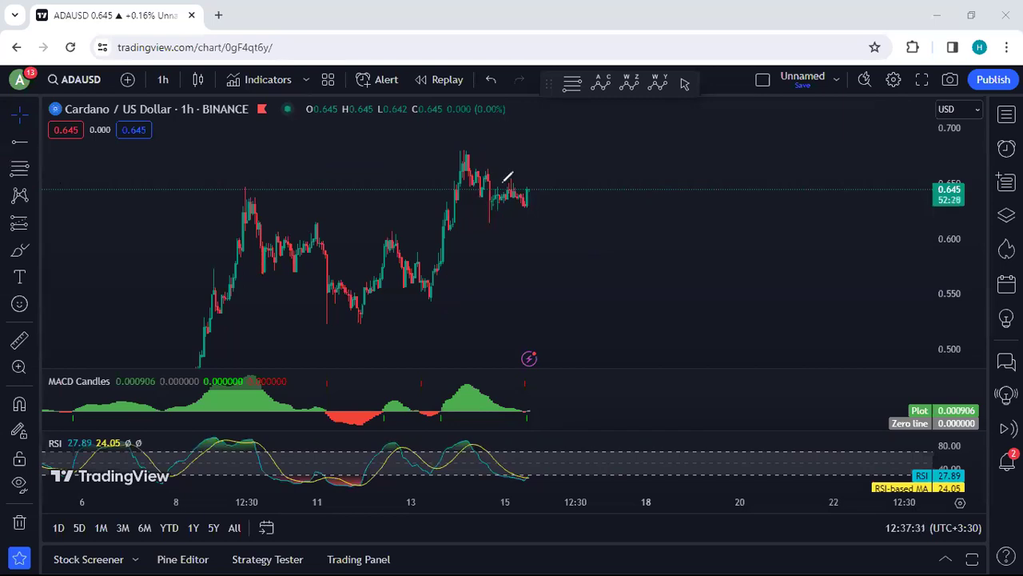
- Sketch a projected dip to about 0.600 followed by a rise above 0.700 with an arrowhead, and clear it
{"action": "mouse_move", "coordinate": [489, 210]}
{"action": "left_mouse_down"}
{"action": "mouse_move", "coordinate": [514, 205]}
{"action": "mouse_move", "coordinate": [527, 181]}
{"action": "mouse_move", "coordinate": [556, 239]}
{"action": "mouse_move", "coordinate": [598, 116]}
{"action": "mouse_move", "coordinate": [602, 131]}
{"action": "left_mouse_up"}
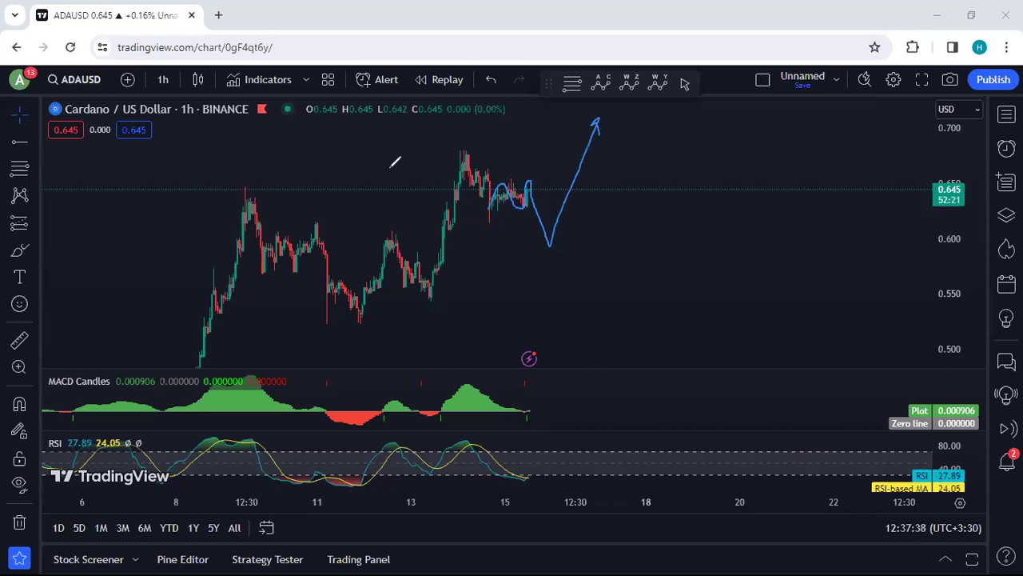
{"action": "key", "text": "e"}
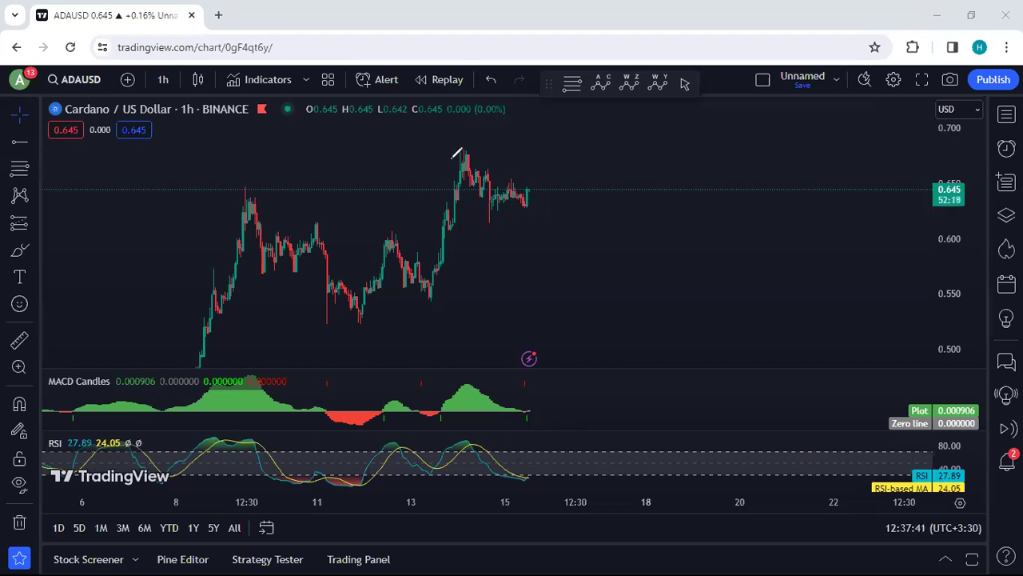
- Sketch a zigzag decline from the December high to about 0.600, plus channel lines over the highs and under the lows
{"action": "left_click_drag", "start_coordinate": [468, 174], "coordinate": [566, 246]}
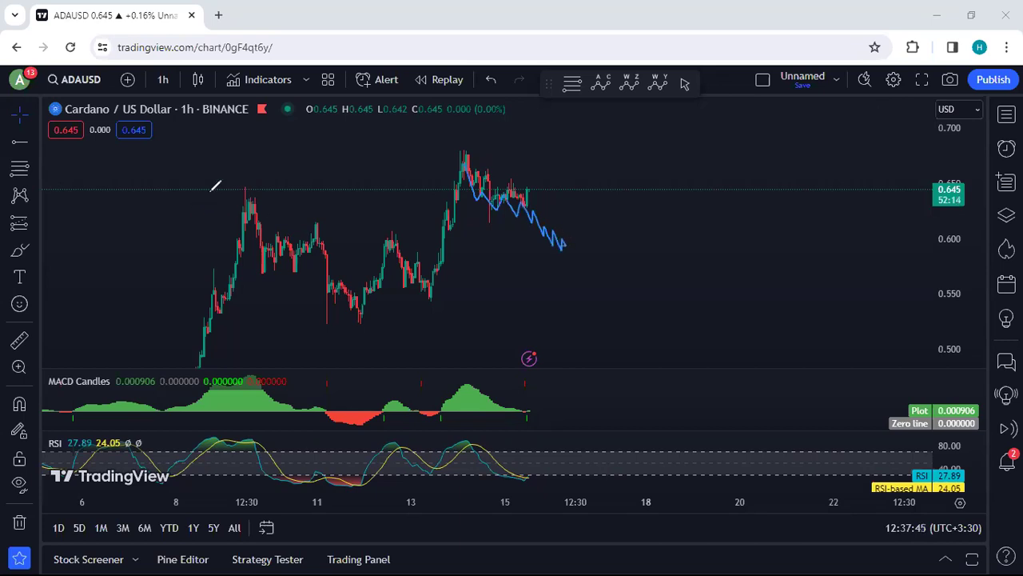
{"action": "left_click_drag", "start_coordinate": [245, 189], "coordinate": [459, 149]}
{"action": "left_click_drag", "start_coordinate": [352, 328], "coordinate": [572, 258]}
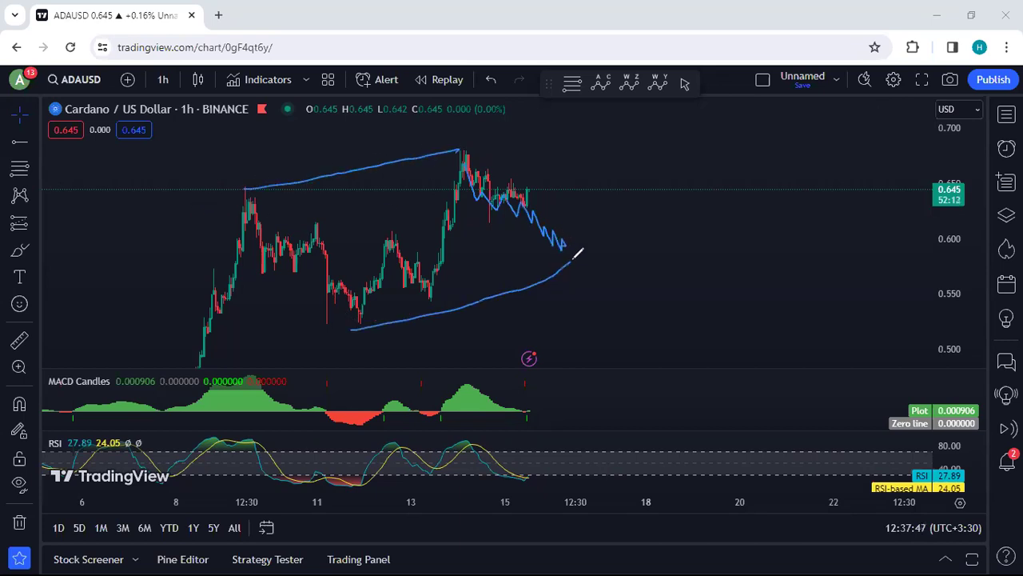